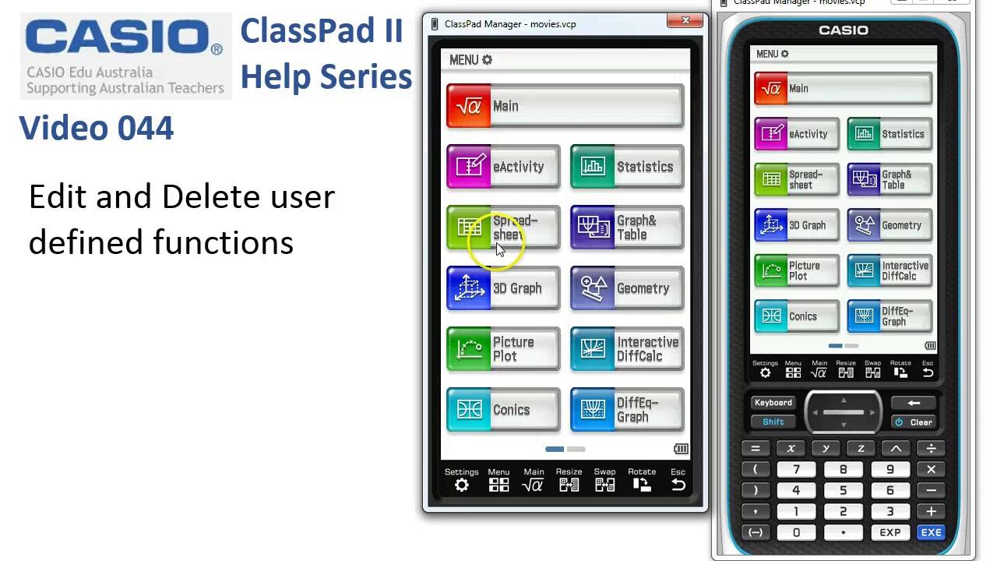
- In Main, enter f(x) from the Math3 keyboard and evaluate it, returning 1/x
click(520, 123)
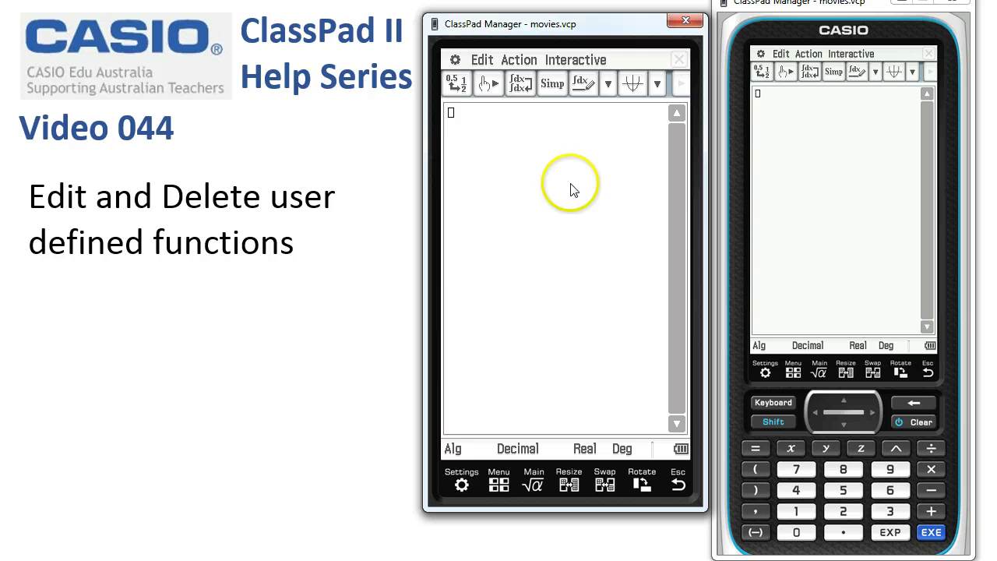
click(574, 180)
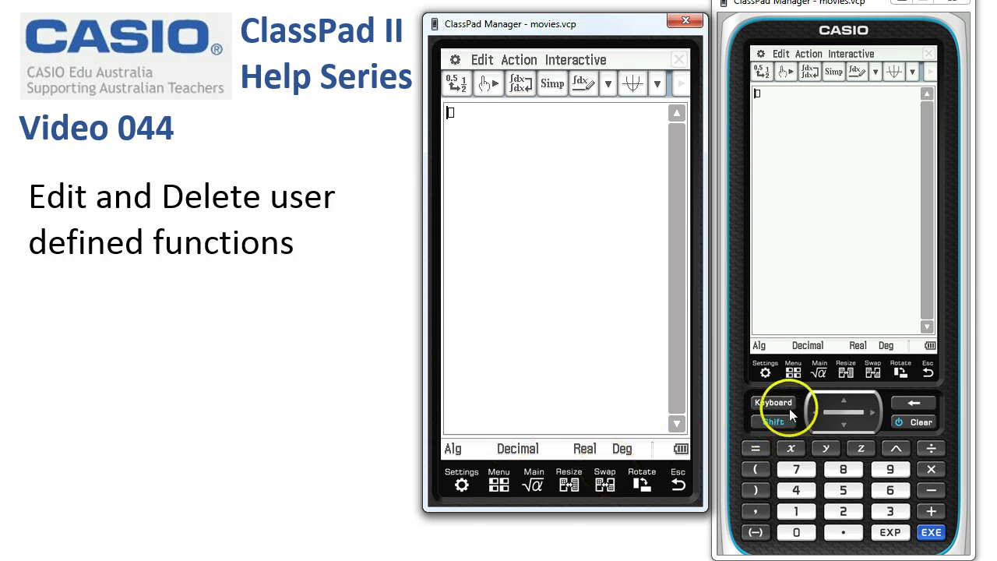
click(763, 402)
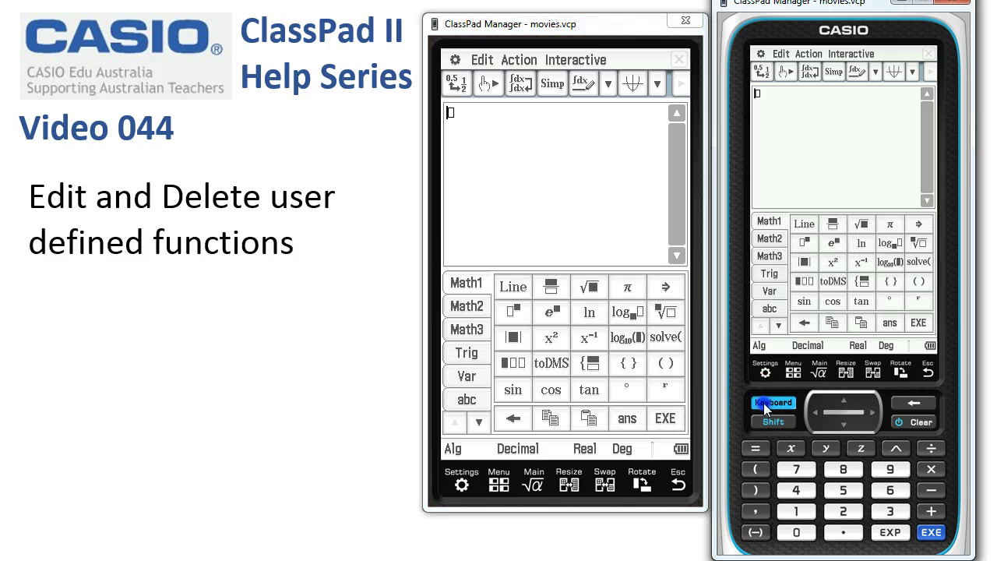
click(475, 333)
click(552, 313)
click(589, 364)
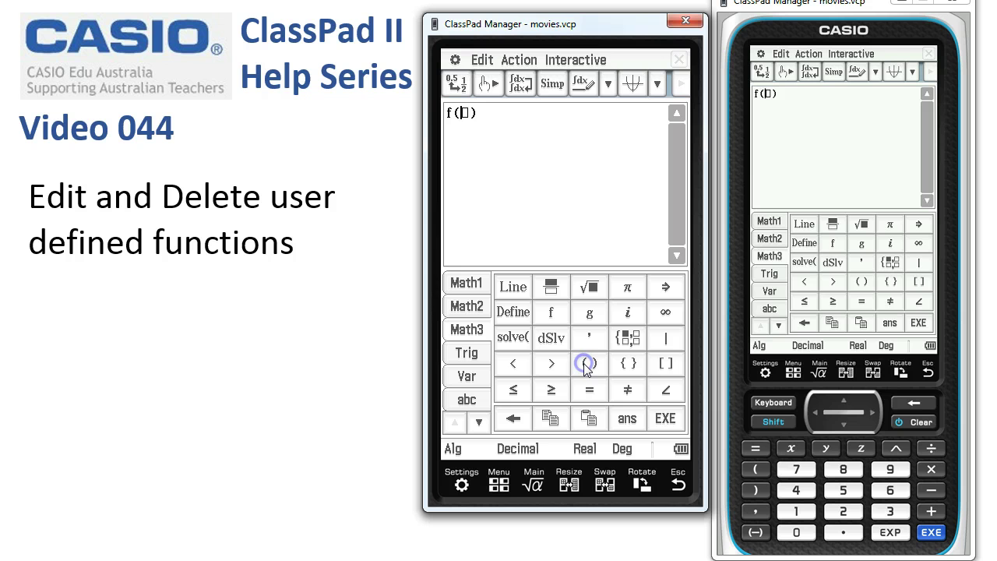
click(792, 449)
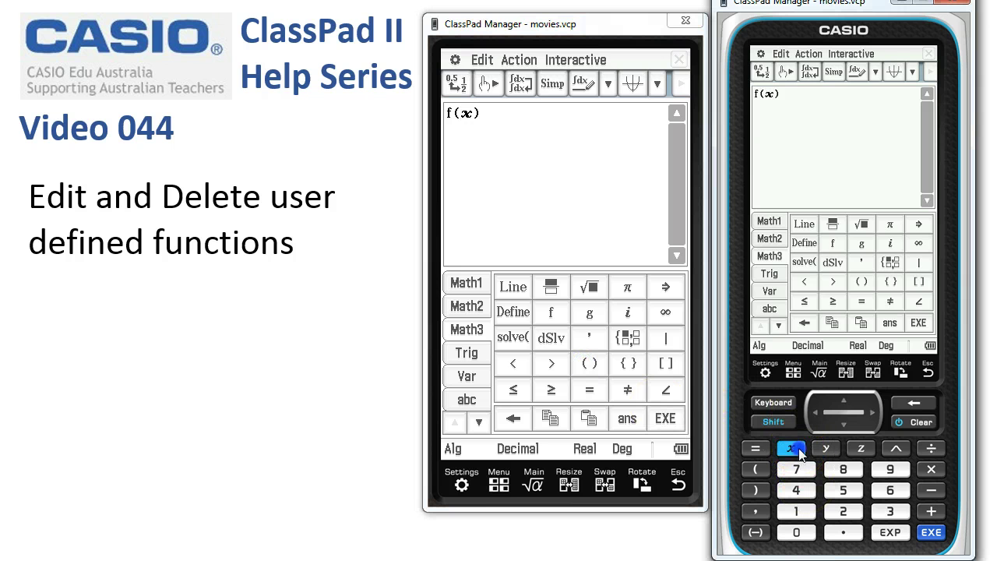
click(931, 532)
click(465, 173)
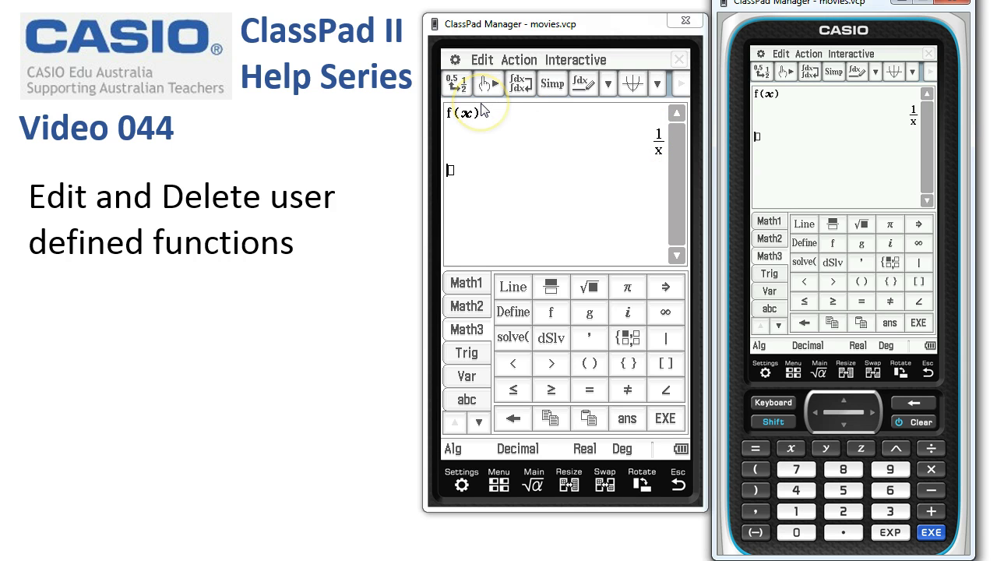
- Start a Define statement on a new line, followed by f(x) taken from history
click(470, 139)
click(514, 315)
click(576, 60)
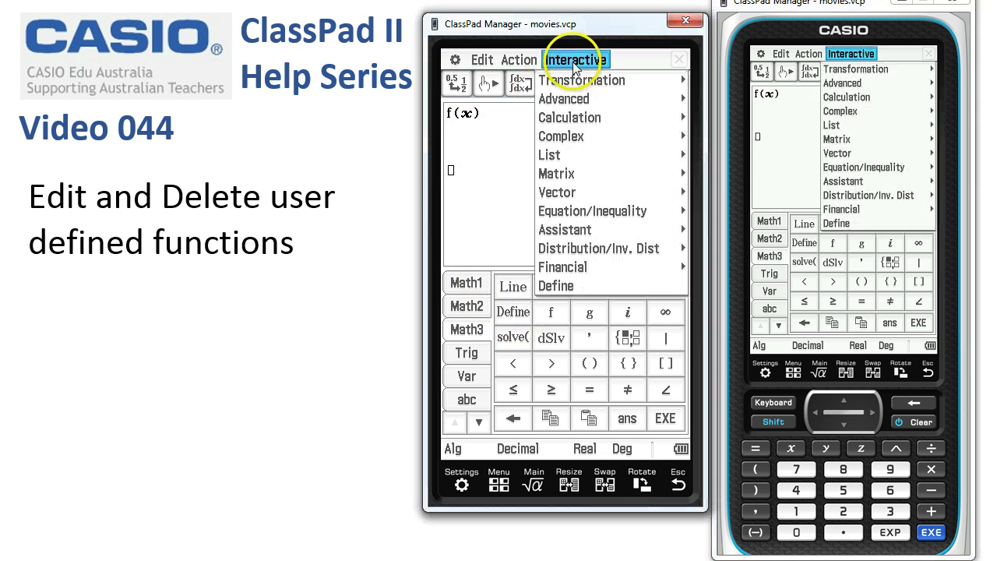
click(451, 172)
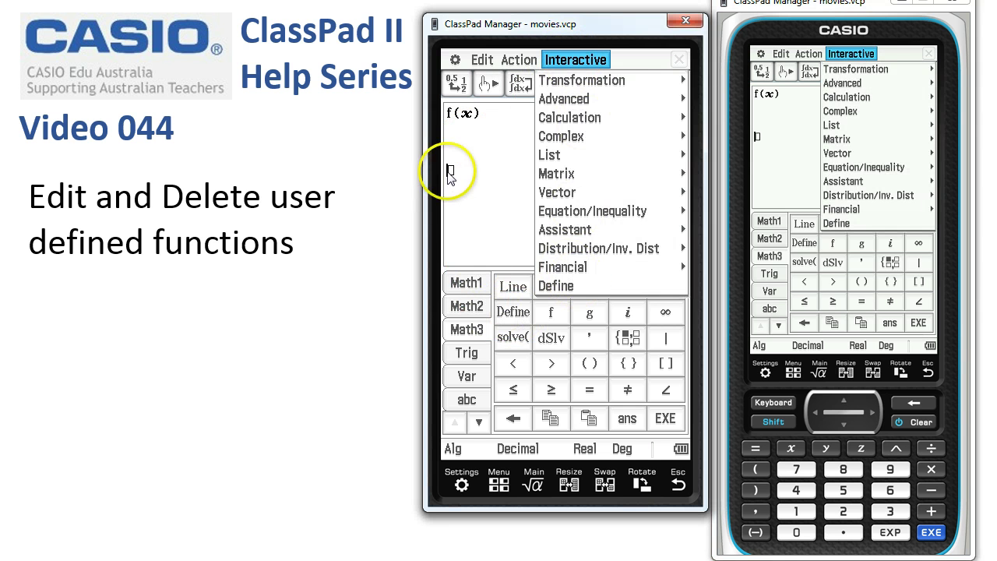
click(505, 316)
drag(479, 114, 450, 121)
drag(504, 175, 506, 181)
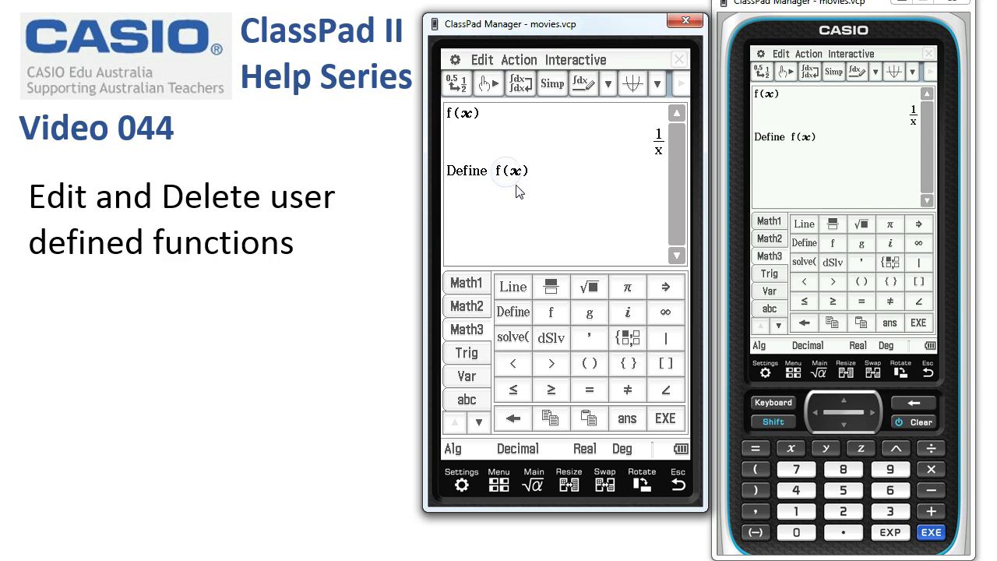
- Complete the definition as f(x)=x^2-2x+3 and execute it, getting done
click(756, 449)
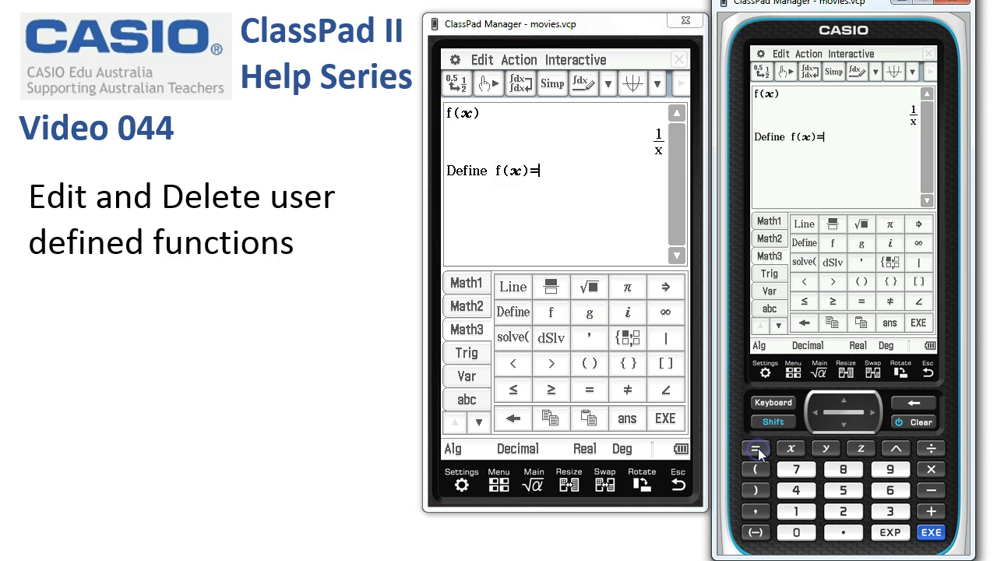
click(791, 448)
click(895, 449)
click(842, 510)
click(931, 489)
click(843, 511)
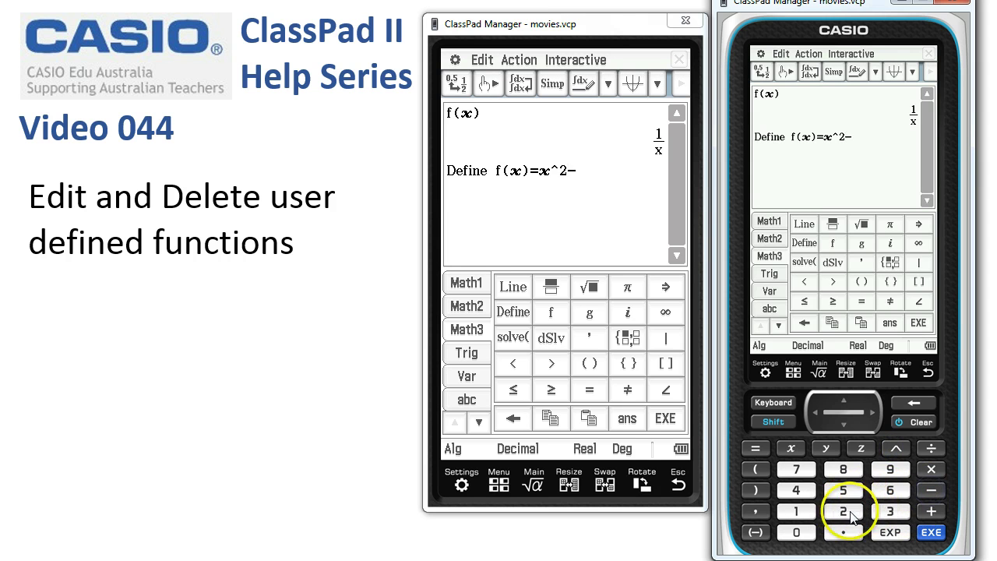
click(799, 438)
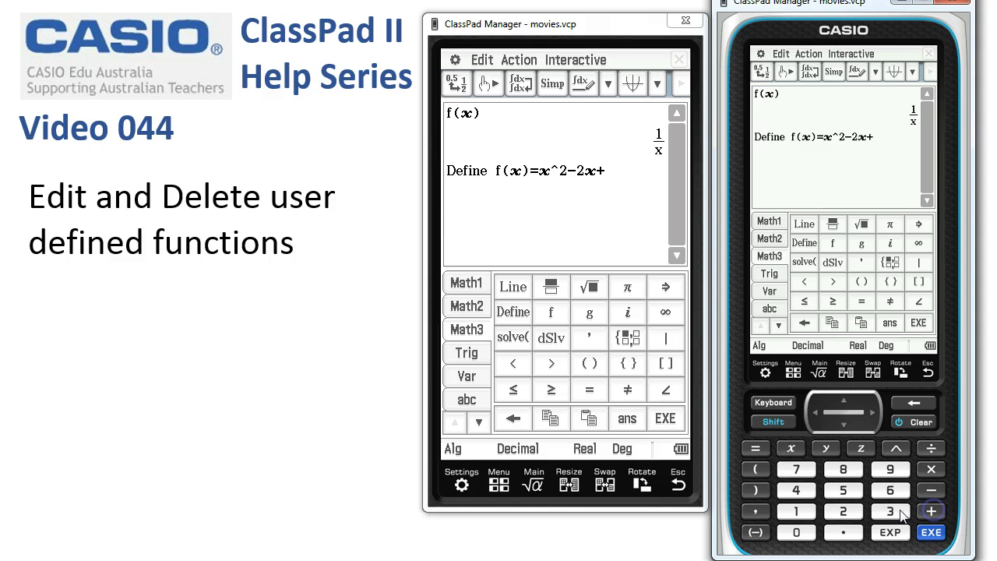
click(931, 532)
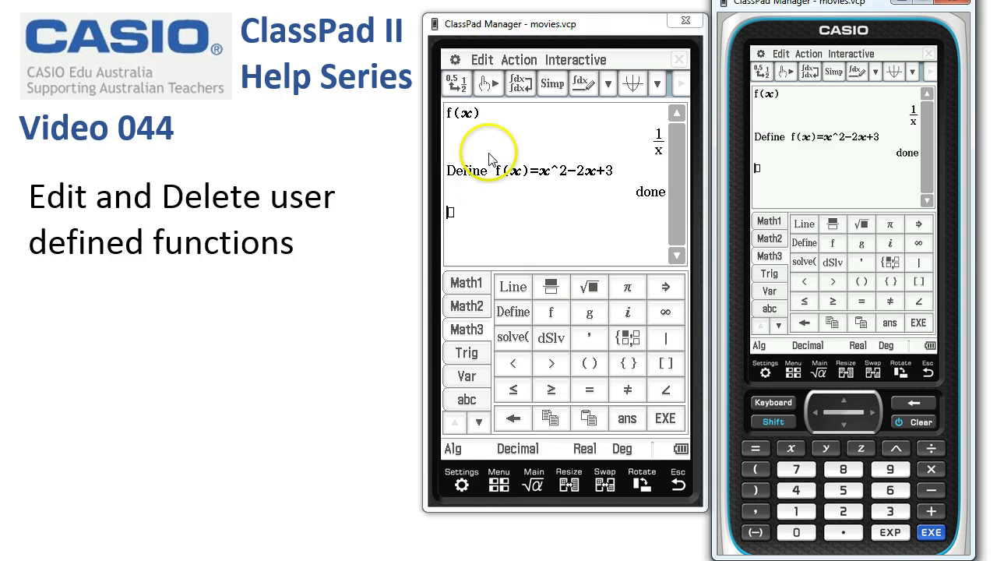
- Re-enter f(x) from the history line and evaluate it, now returning x^2-2·x+3
drag(480, 113, 464, 119)
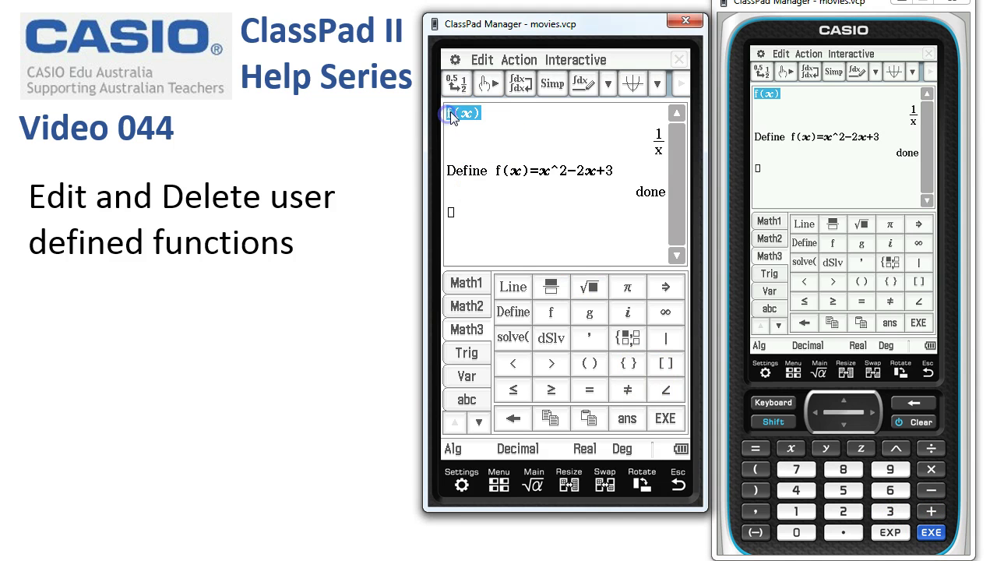
drag(450, 216, 452, 216)
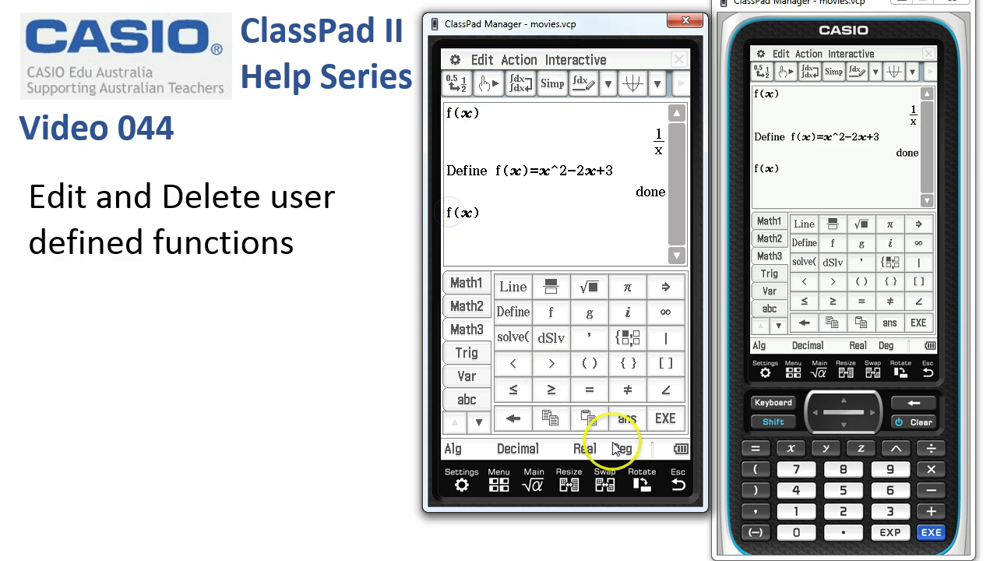
click(665, 418)
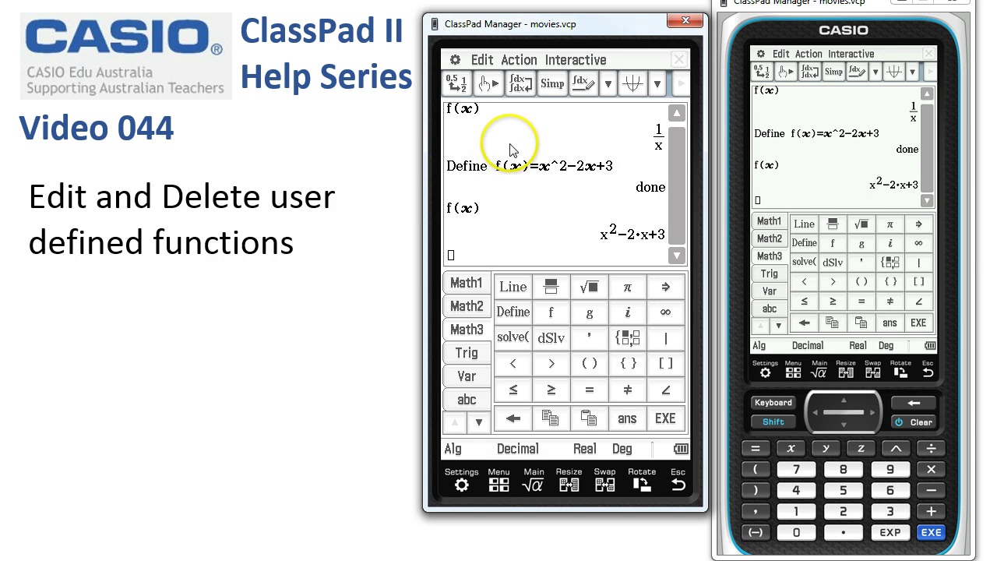
- Go back to the application menu and launch the Program application from page two
click(499, 486)
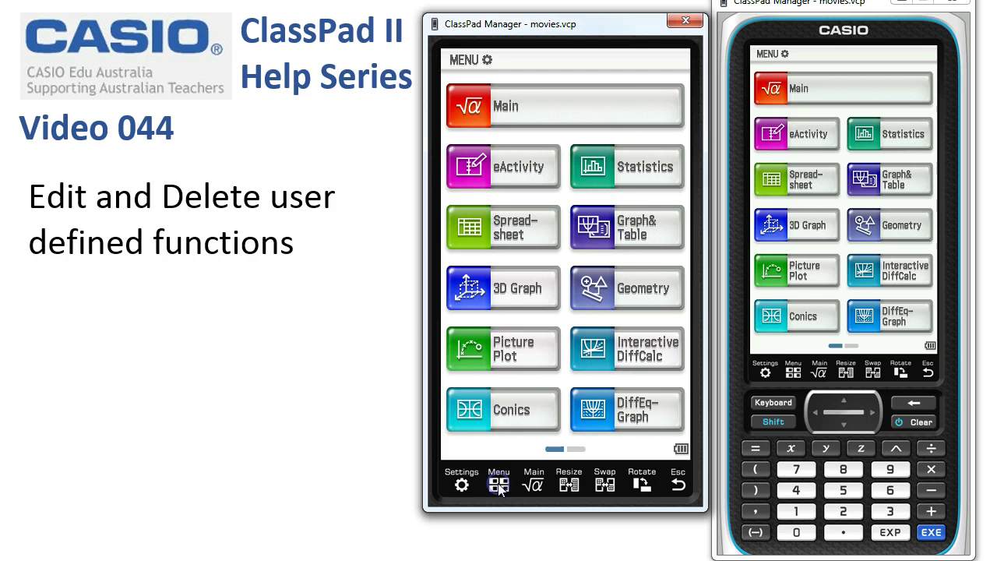
drag(677, 334, 417, 316)
click(635, 174)
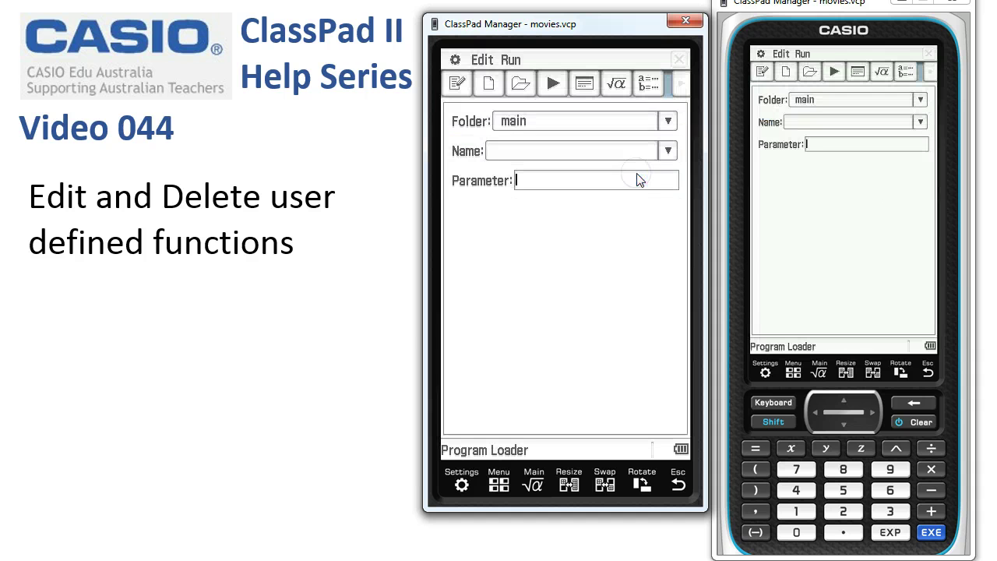
- In the Open File dialog, set Type to Function and choose f from the Name list
click(483, 62)
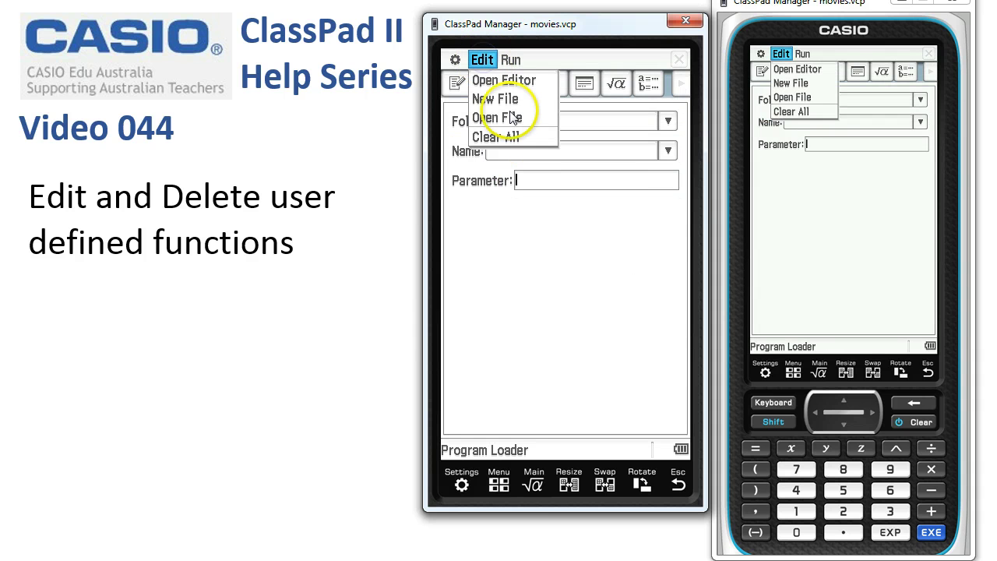
click(511, 118)
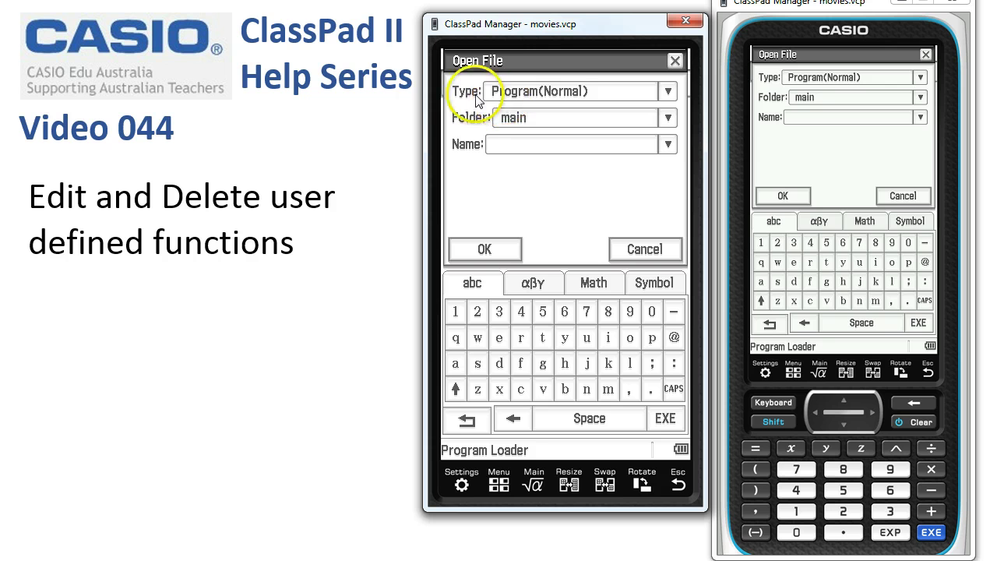
click(668, 92)
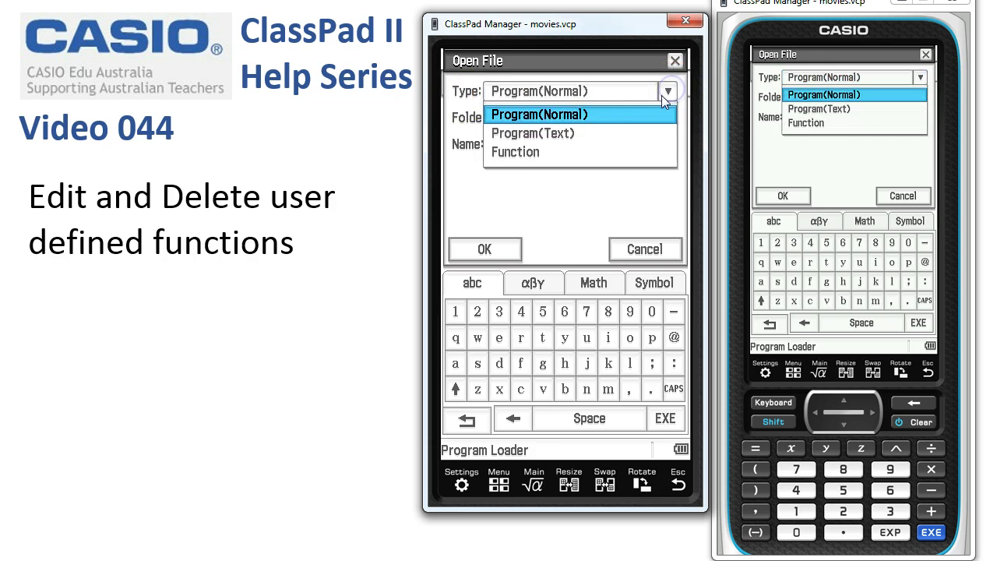
click(531, 154)
click(484, 250)
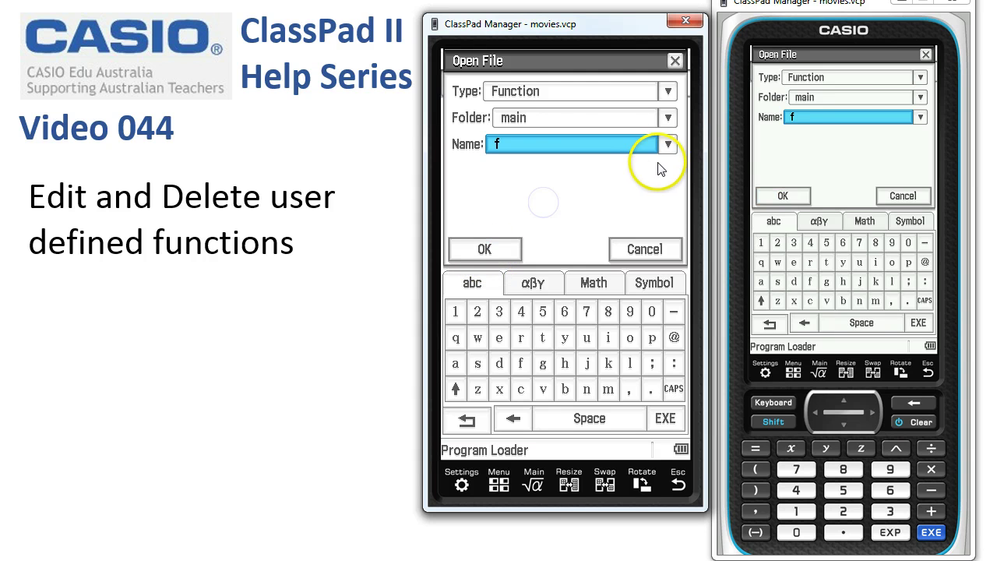
click(668, 144)
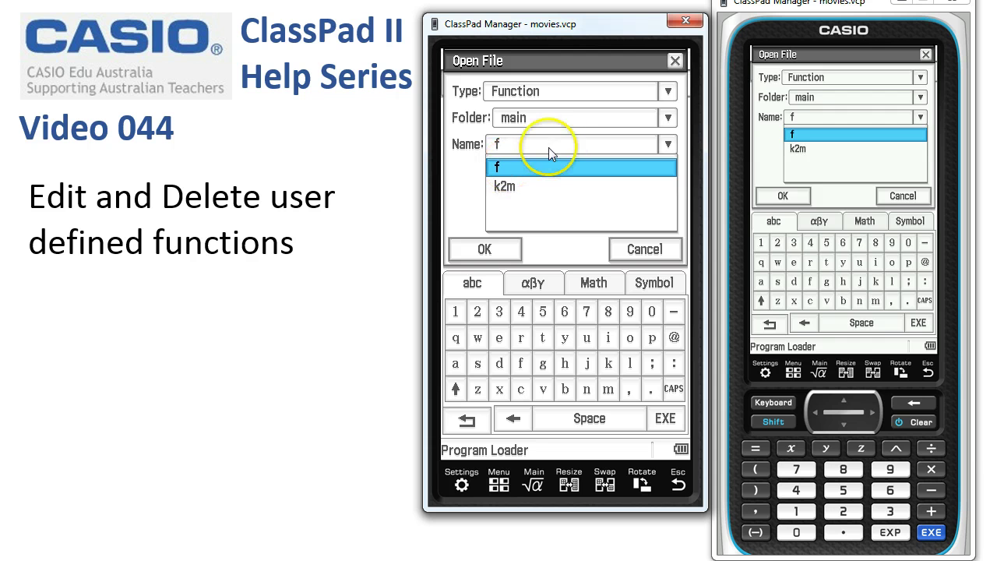
click(527, 169)
- Load f in Program Editor, change its body to x^2-2·x+30, save, and return to Main
click(485, 250)
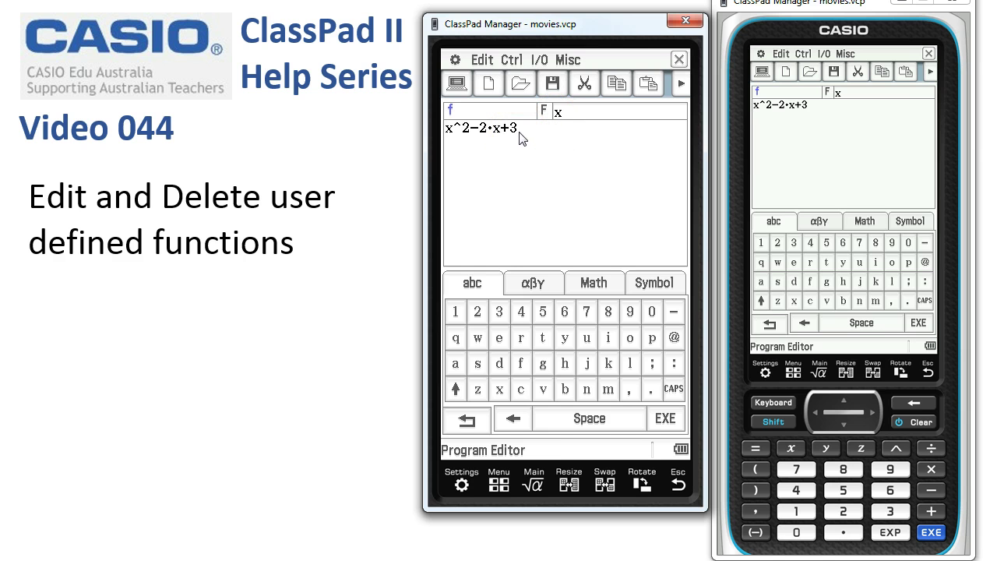
click(796, 531)
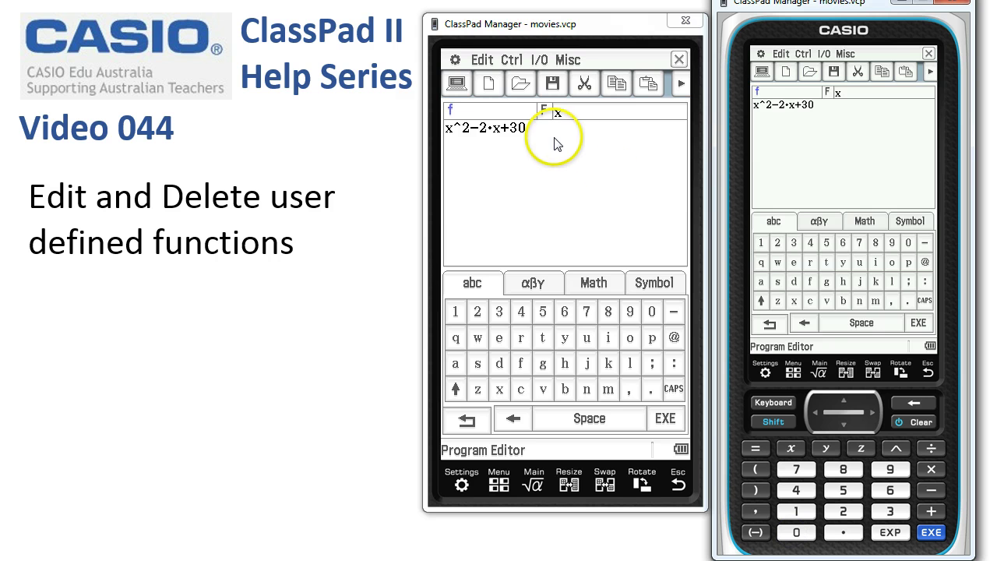
click(557, 89)
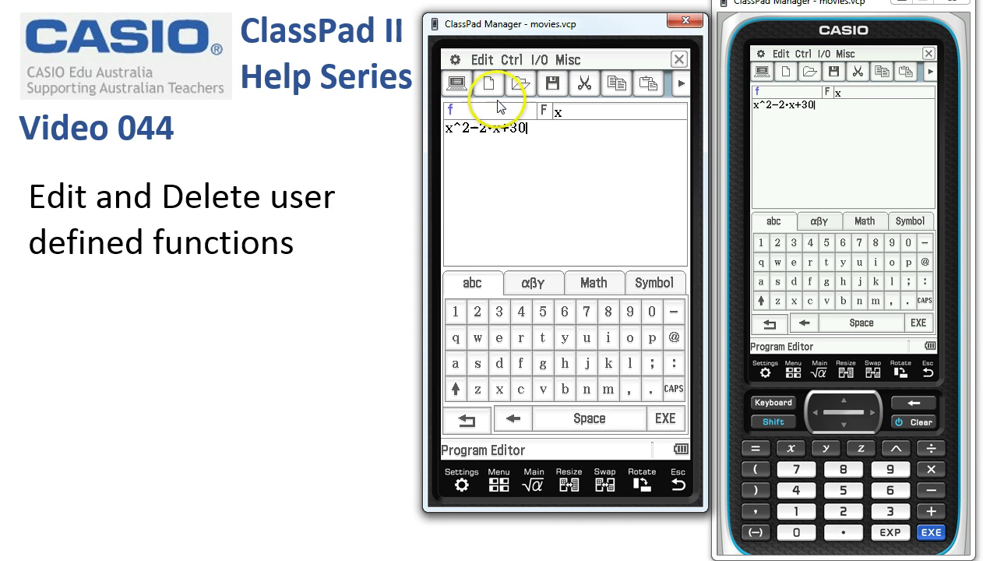
click(533, 484)
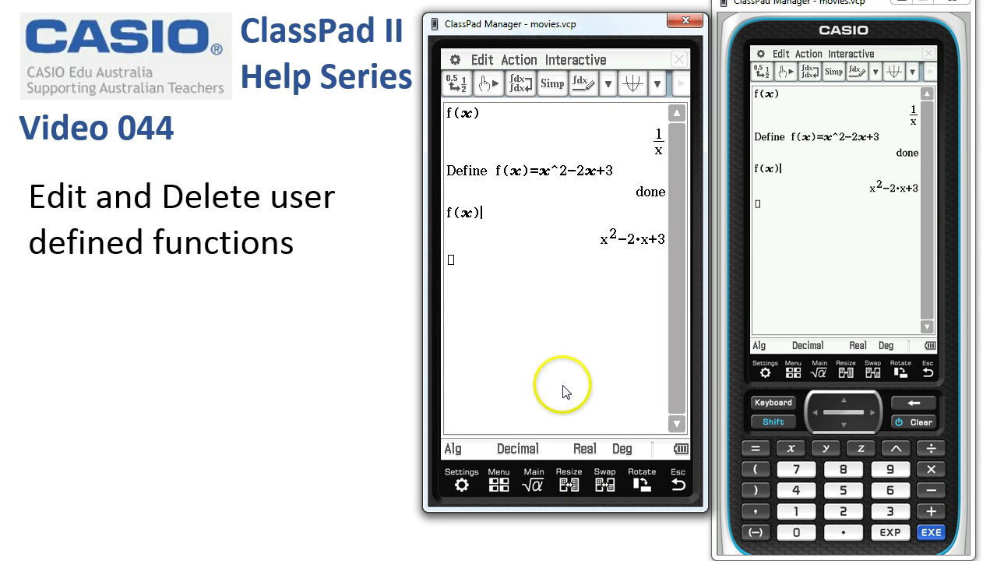
- Re-execute the f(x) line, which now returns x^2-2·x+30
click(931, 532)
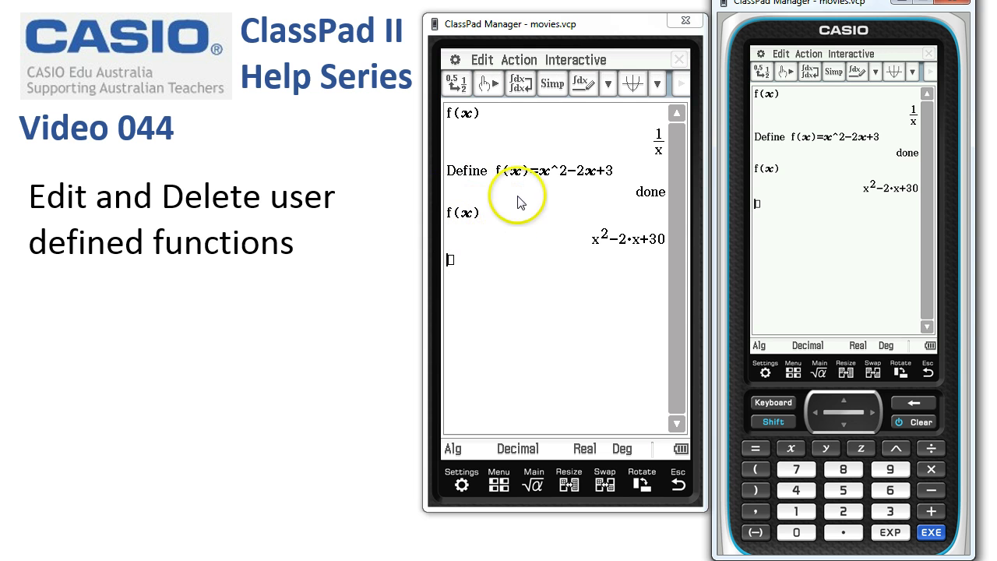
- Open the Variable Manager from the setup menu and open the main folder
click(455, 61)
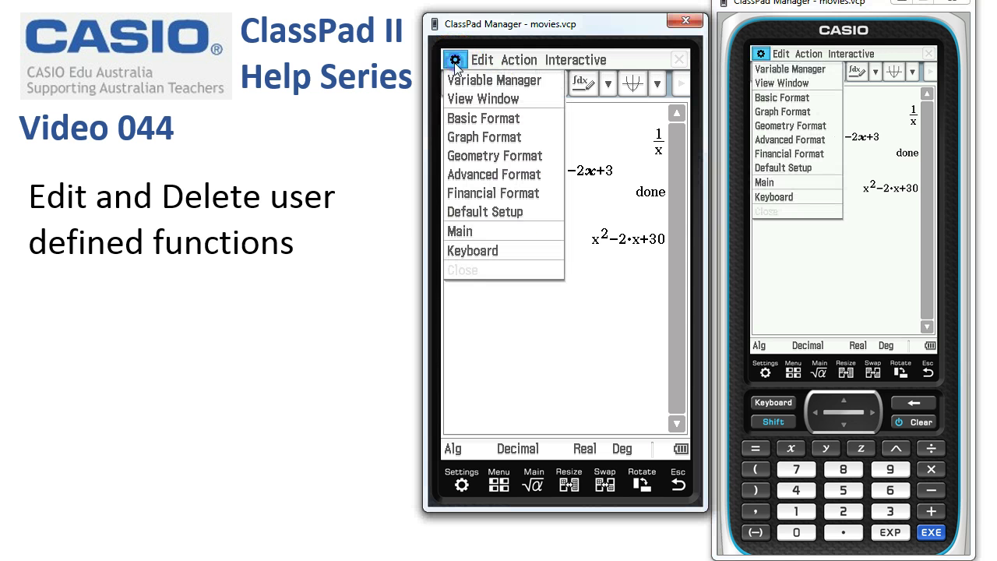
click(502, 84)
click(502, 84)
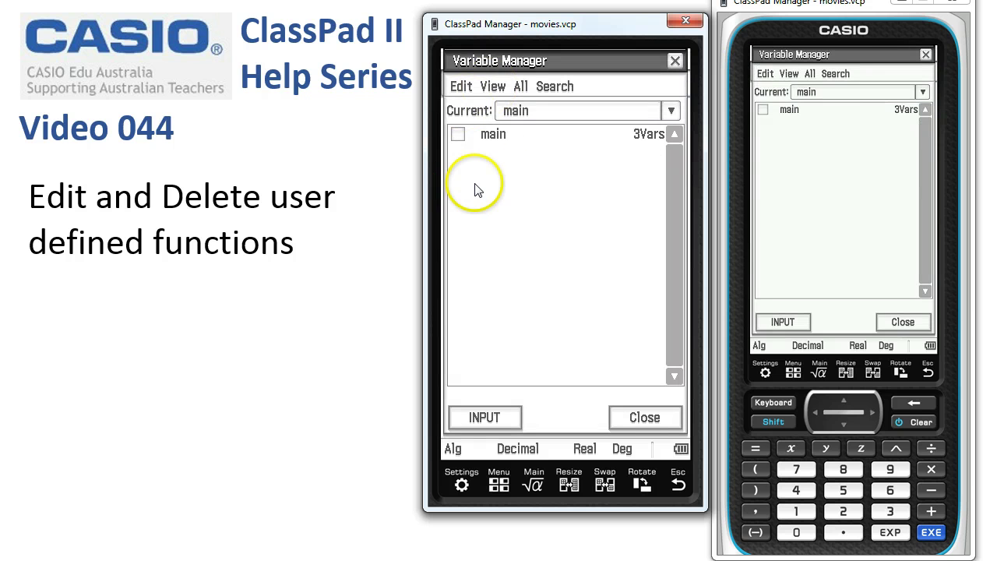
click(499, 138)
click(498, 136)
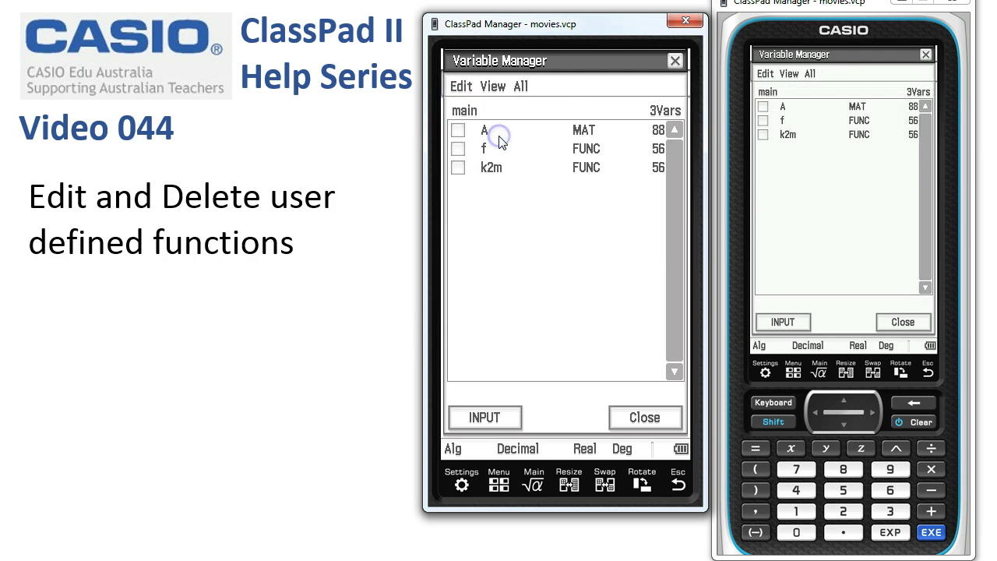
- Delete the function f from the main folder
click(457, 148)
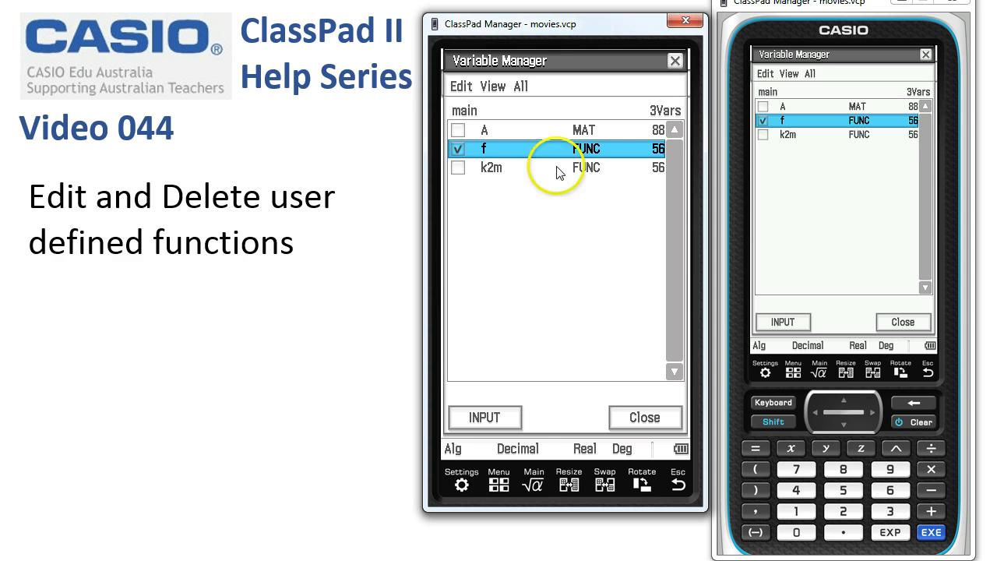
click(461, 86)
click(475, 108)
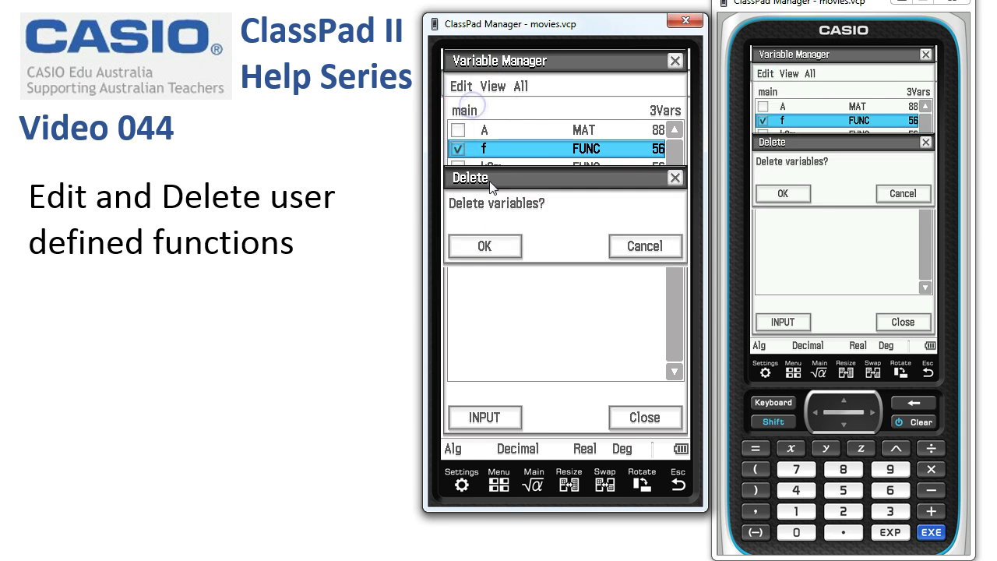
click(485, 246)
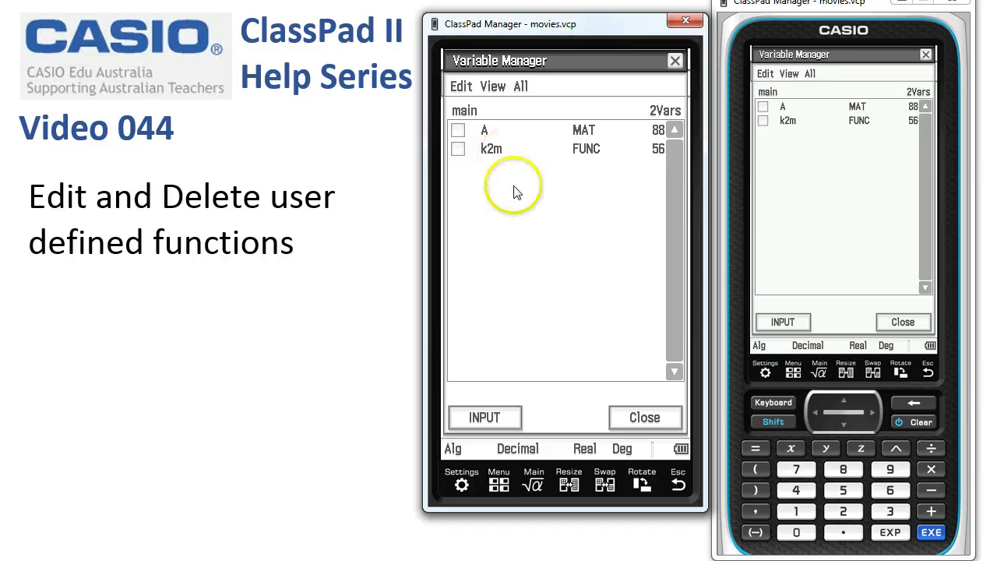
- Delete the variables A and k2m, then go back to the folder list
click(457, 131)
click(457, 149)
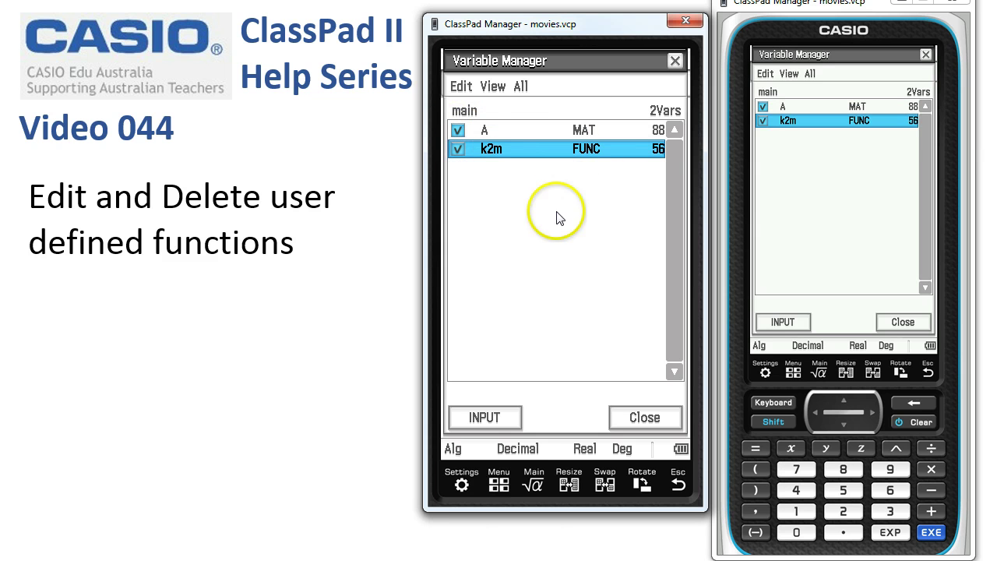
click(460, 86)
click(475, 106)
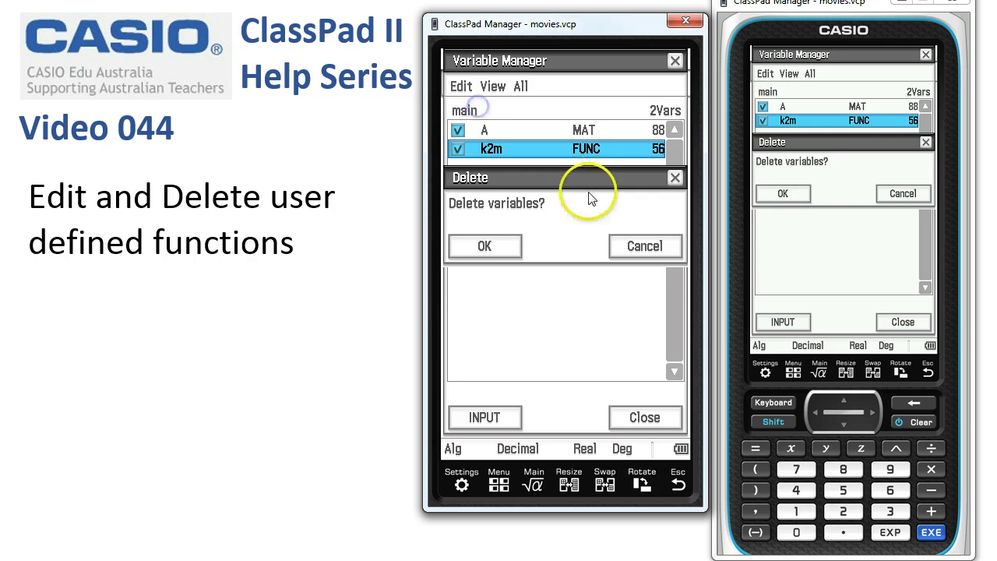
click(484, 246)
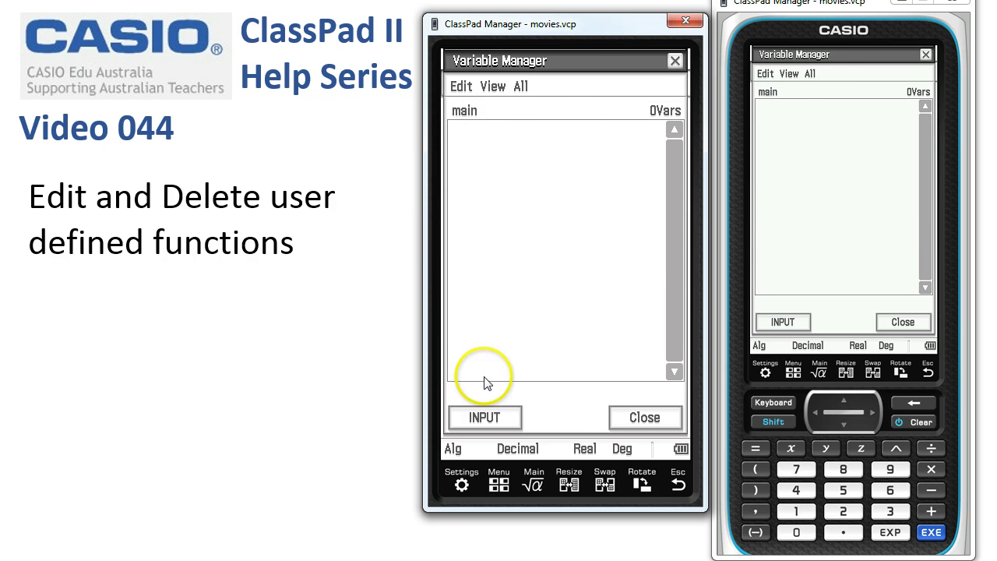
click(645, 418)
- Close the Variable Manager and re-run the f(x) line, which now returns just f(x)
click(645, 418)
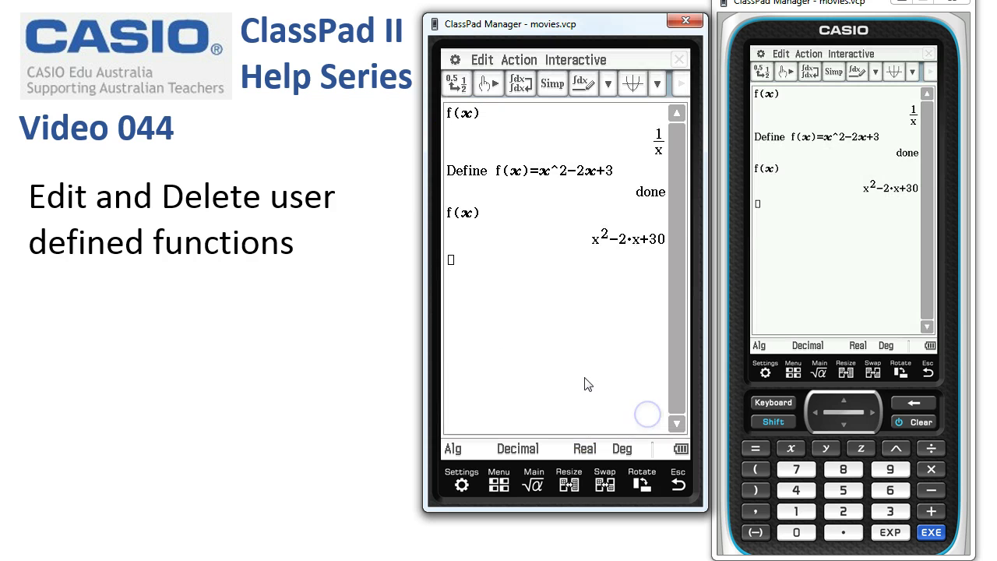
click(493, 215)
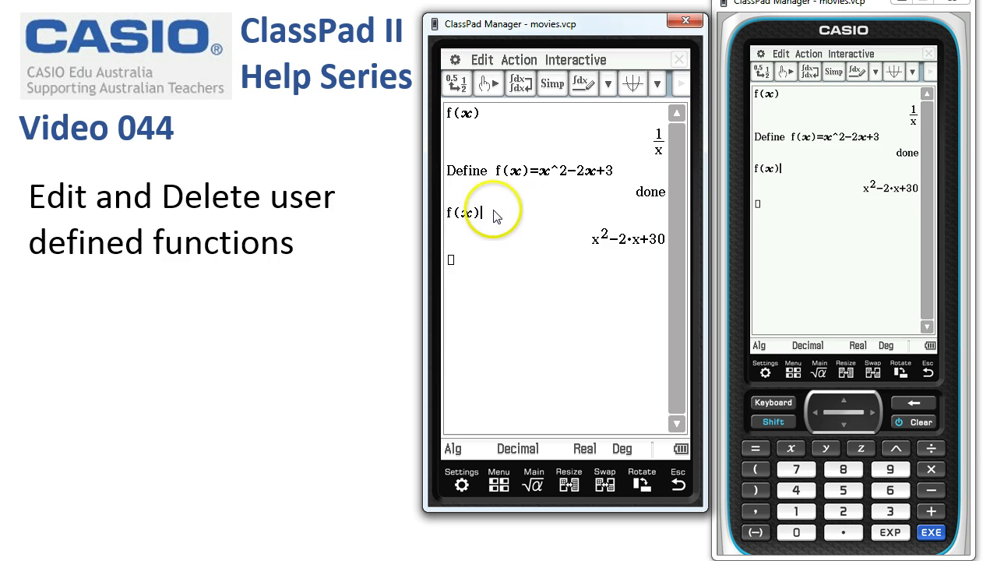
click(490, 83)
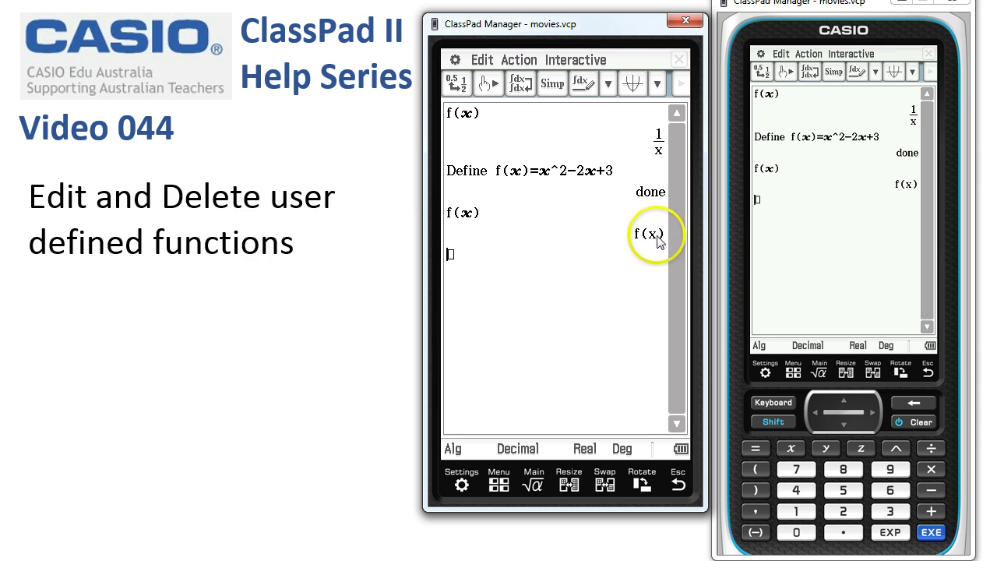
click(604, 248)
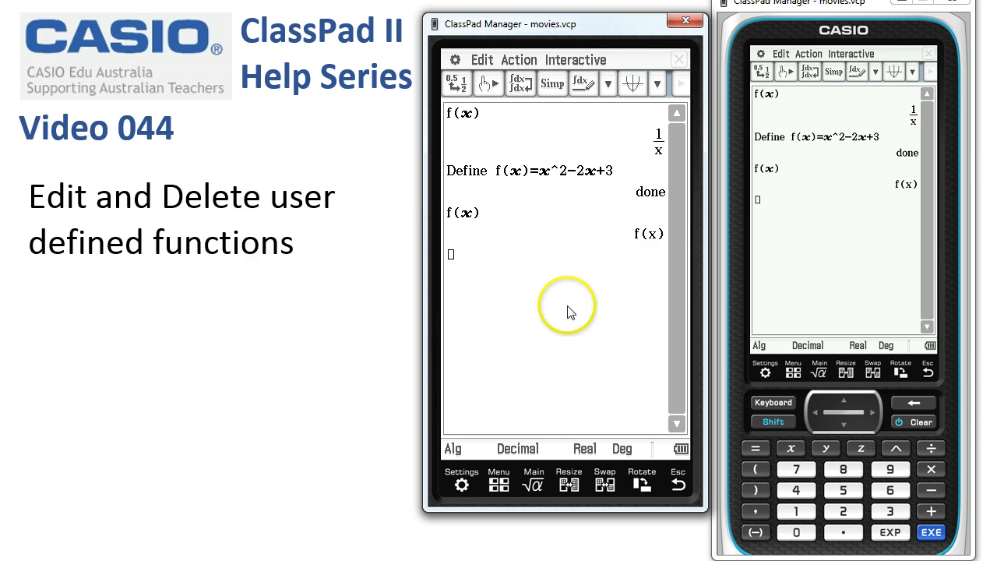